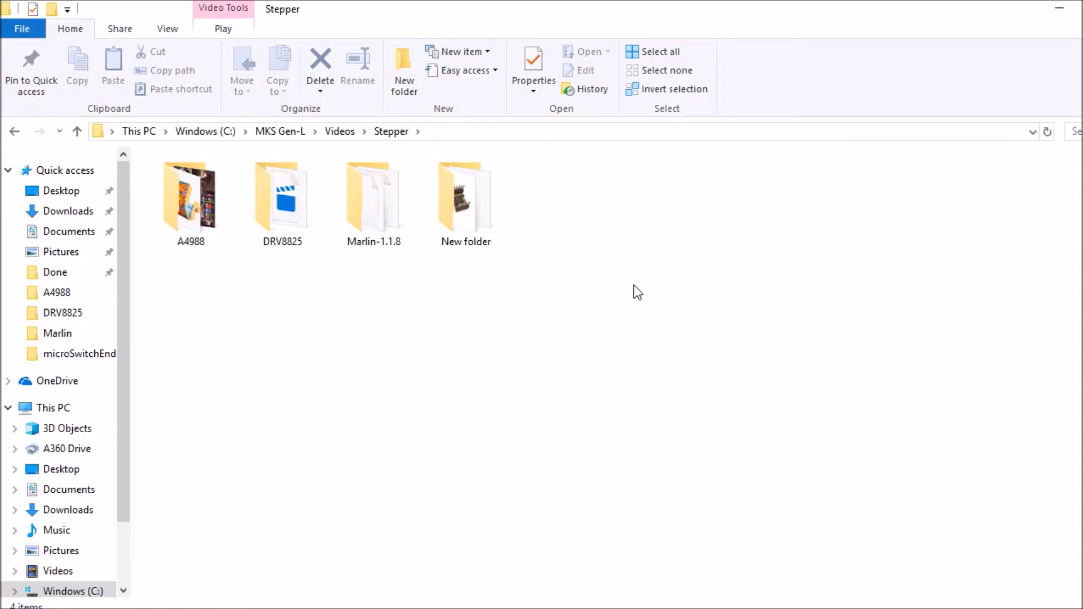
Browse into Marlin-1.1.8/Marlin, launch Marlin.ino in Arduino IDE and show Configuration.h.
{"action": "double_click", "coordinate": [382, 222]}
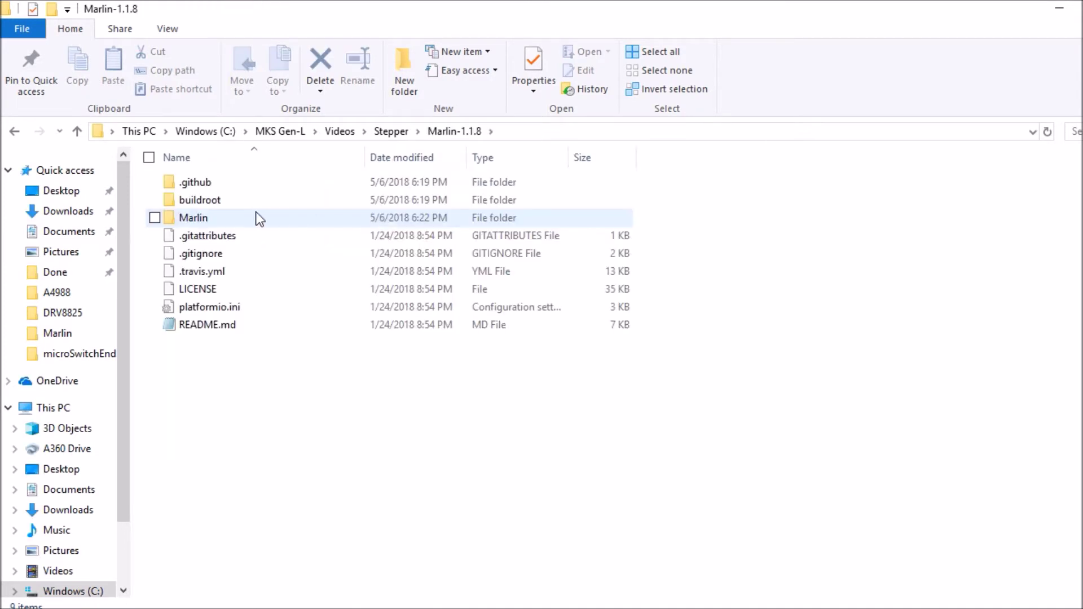
{"action": "double_click", "coordinate": [256, 212]}
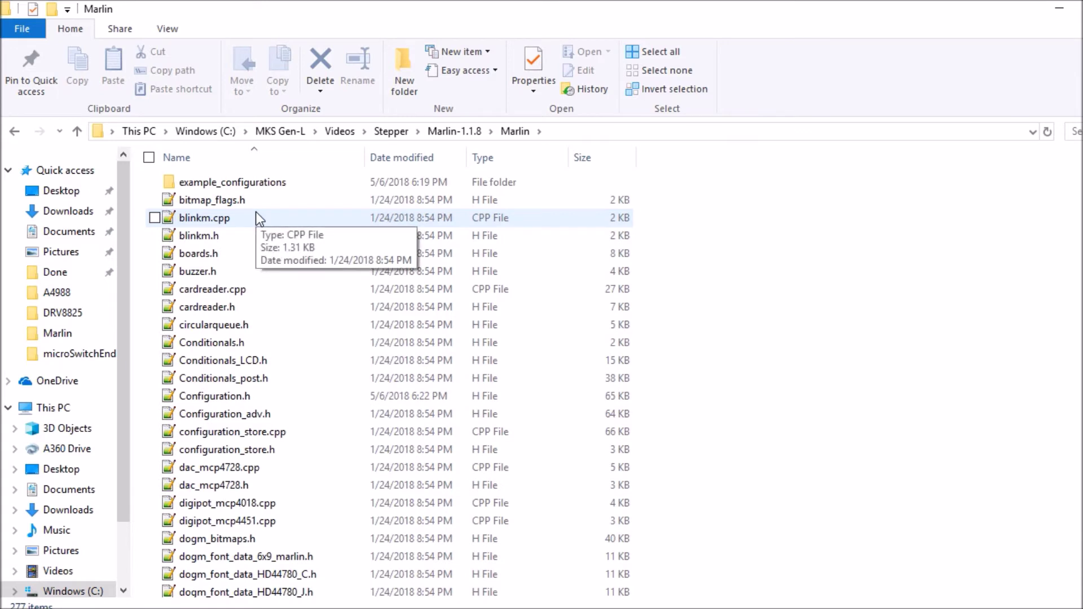
{"action": "key", "text": "m"}
{"action": "key", "text": "Down"}
{"action": "key", "text": "Down"}
{"action": "key", "text": "Down"}
{"action": "key", "text": "Down"}
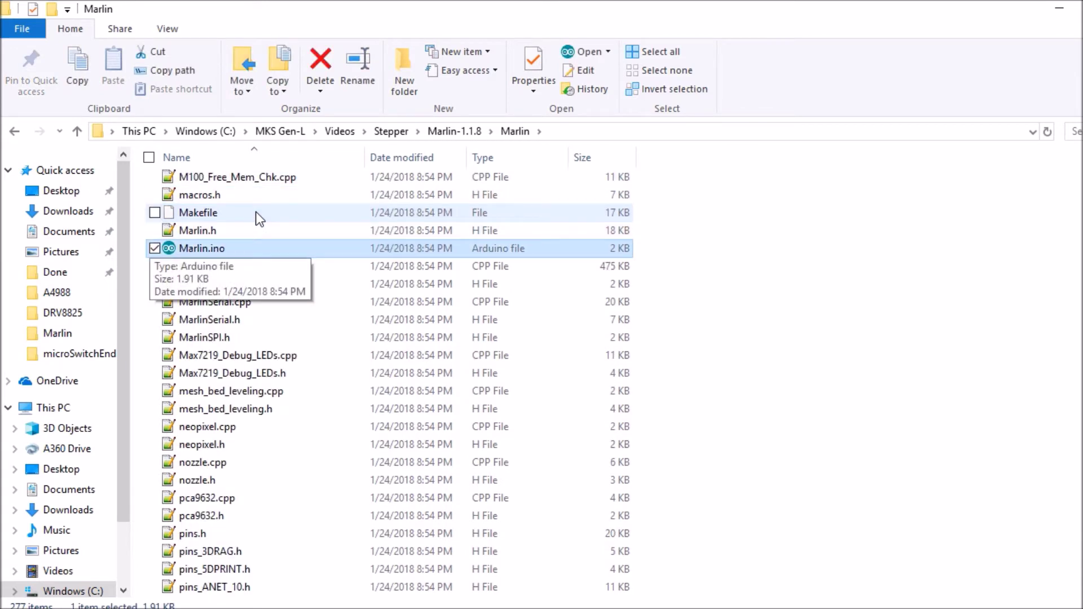
{"action": "key", "text": "Return"}
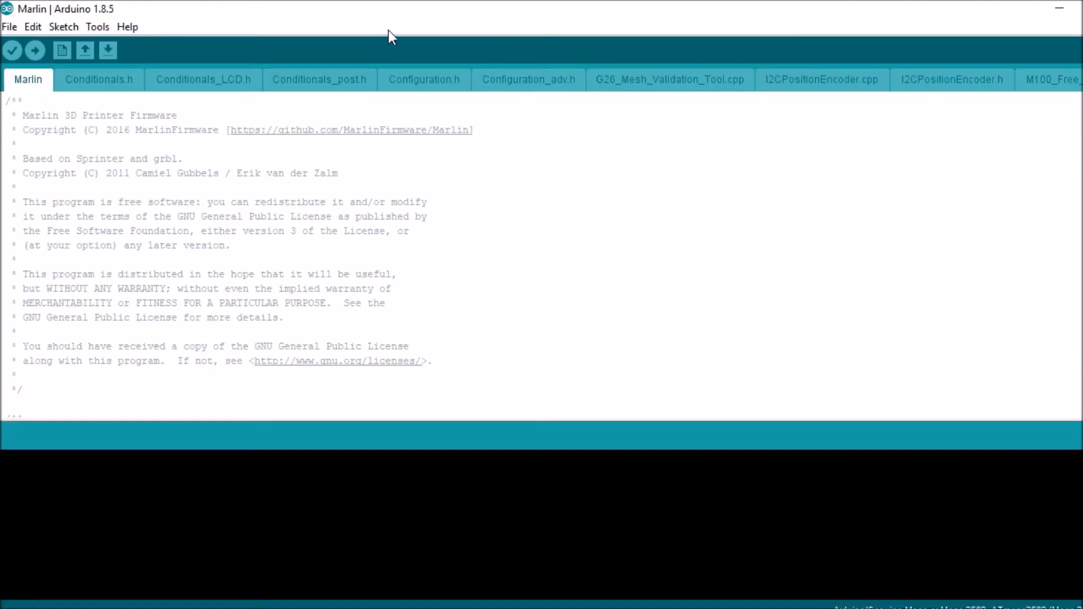
{"action": "left_click", "coordinate": [423, 91]}
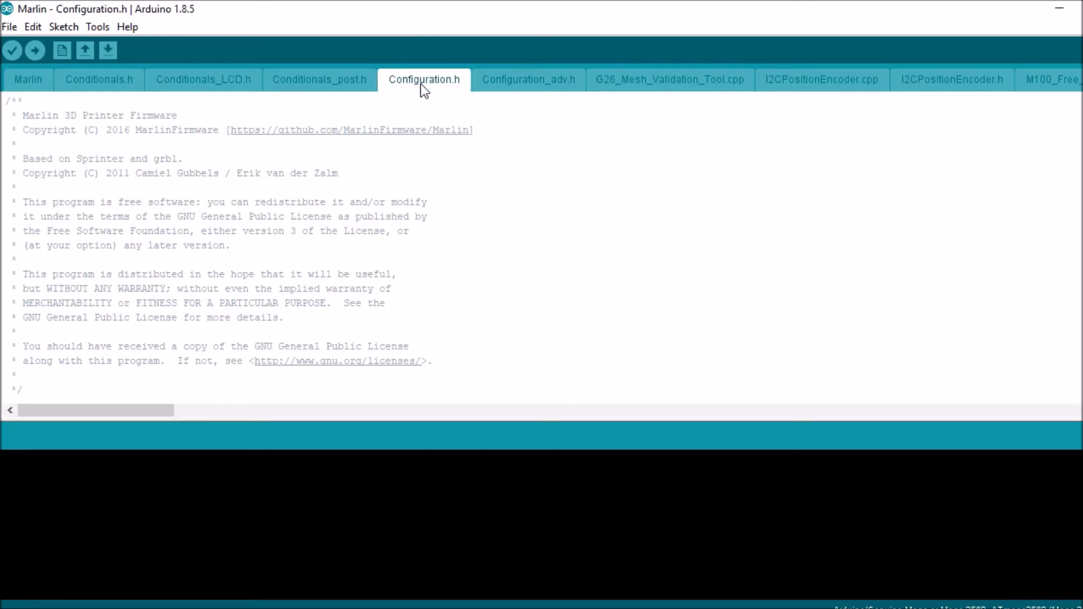
Find the DEFAULT_AXIS_STEPS_PER_UNIT define, still reading { 80, 80, 4000, 500 }.
{"action": "key", "text": "ctrl+f"}
{"action": "type", "text": "DEFAULT_AXIS_STEPS_PER_UNIT"}
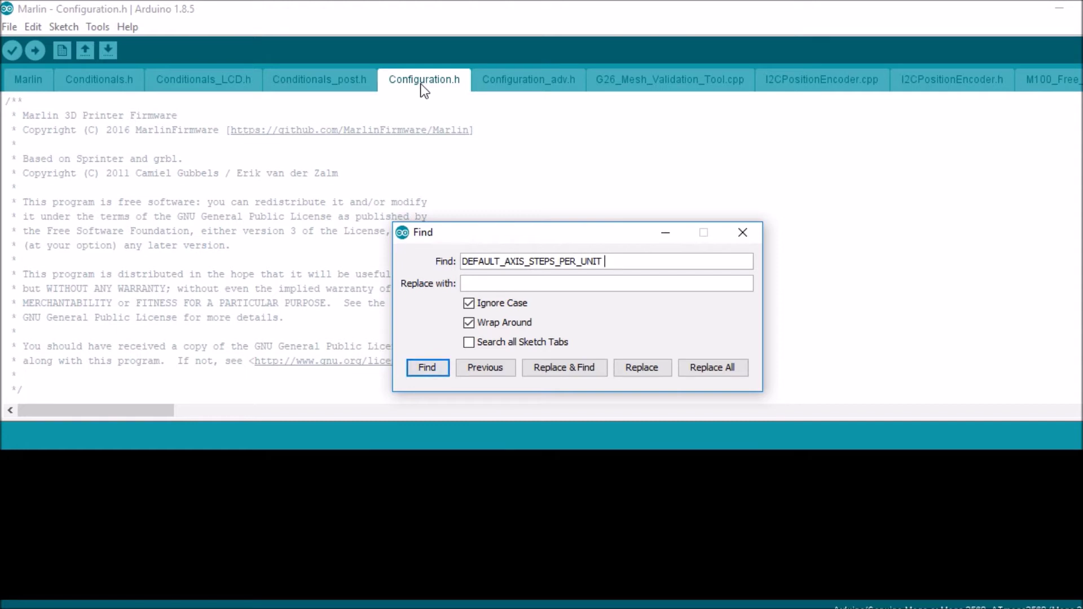
{"action": "key", "text": "Return"}
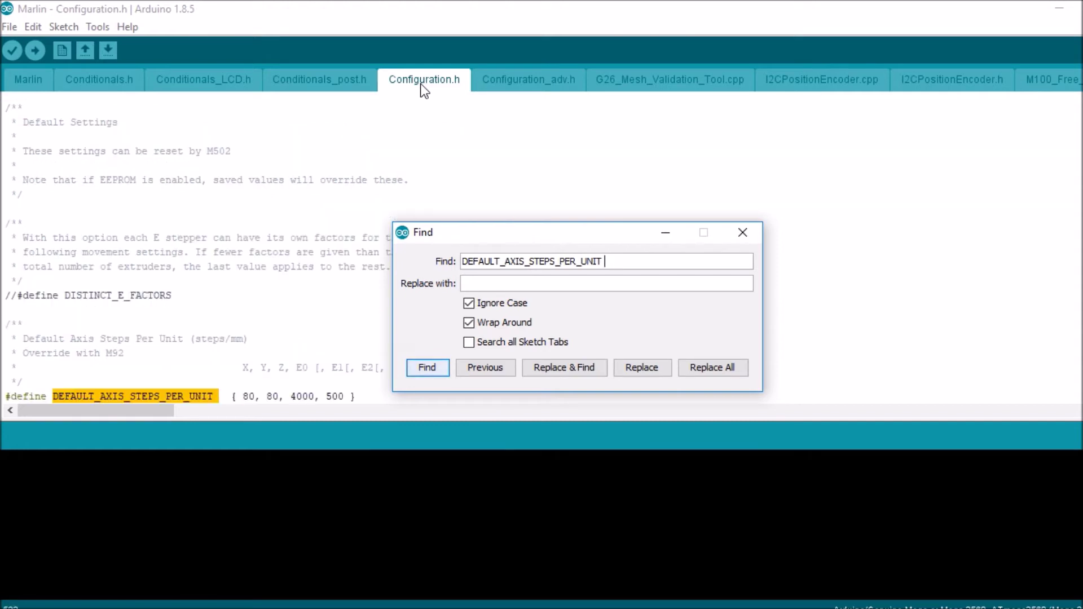
{"action": "key", "text": "Escape"}
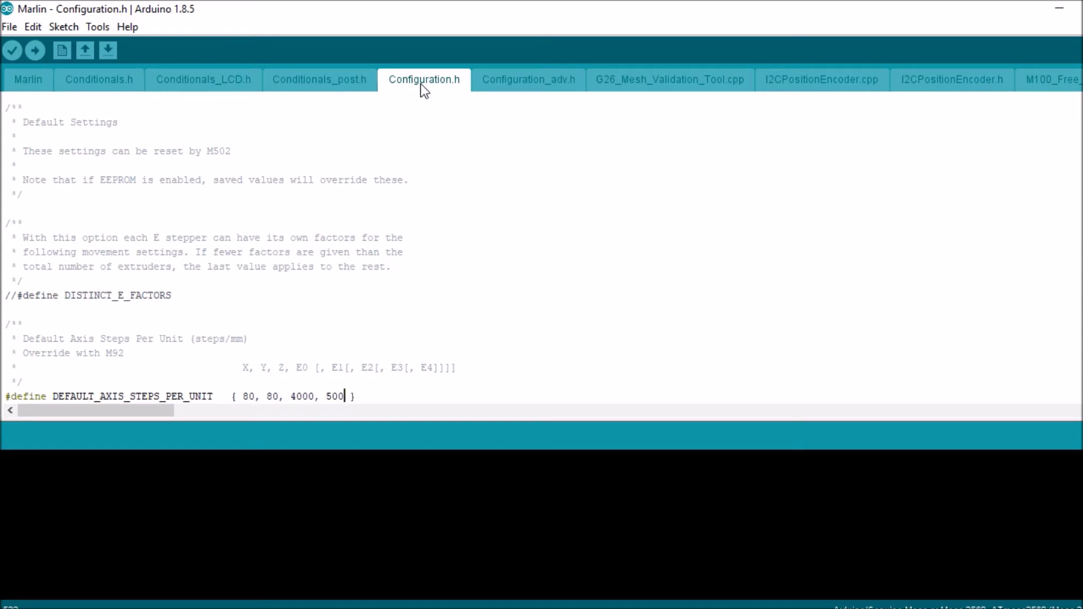
Change the X steps per unit from 80 to 160, giving { 160, 80, 4000, 500 }.
{"action": "key", "text": "Left"}
{"action": "key", "text": "Left"}
{"action": "key", "text": "Left"}
{"action": "key", "text": "Left"}
{"action": "key", "text": "Left"}
{"action": "key", "text": "Left"}
{"action": "key", "text": "Left"}
{"action": "key", "text": "Left"}
{"action": "key", "text": "Left"}
{"action": "key", "text": "Left"}
{"action": "key", "text": "Left"}
{"action": "key", "text": "Left"}
{"action": "key", "text": "Right"}
{"action": "key", "text": "BackSpace"}
{"action": "key", "text": "BackSpace"}
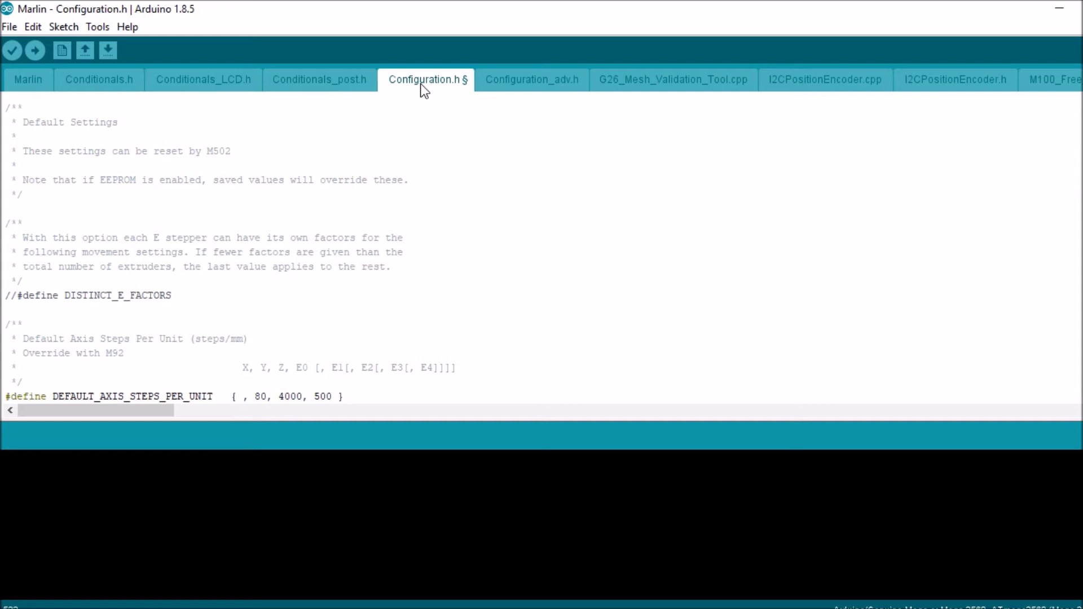
{"action": "type", "text": "160"}
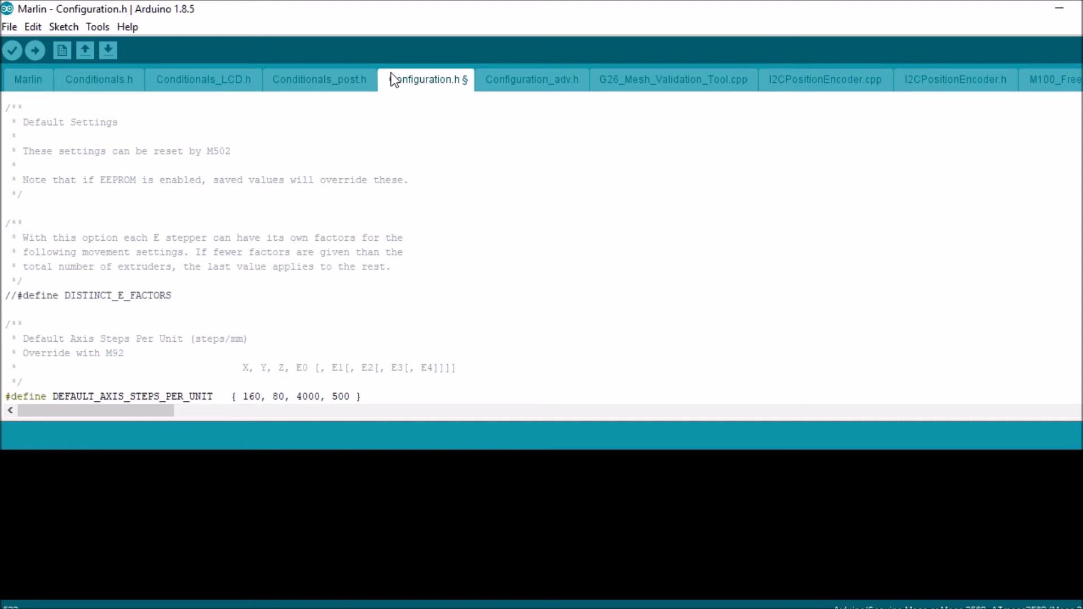
{"action": "left_click", "coordinate": [92, 33]}
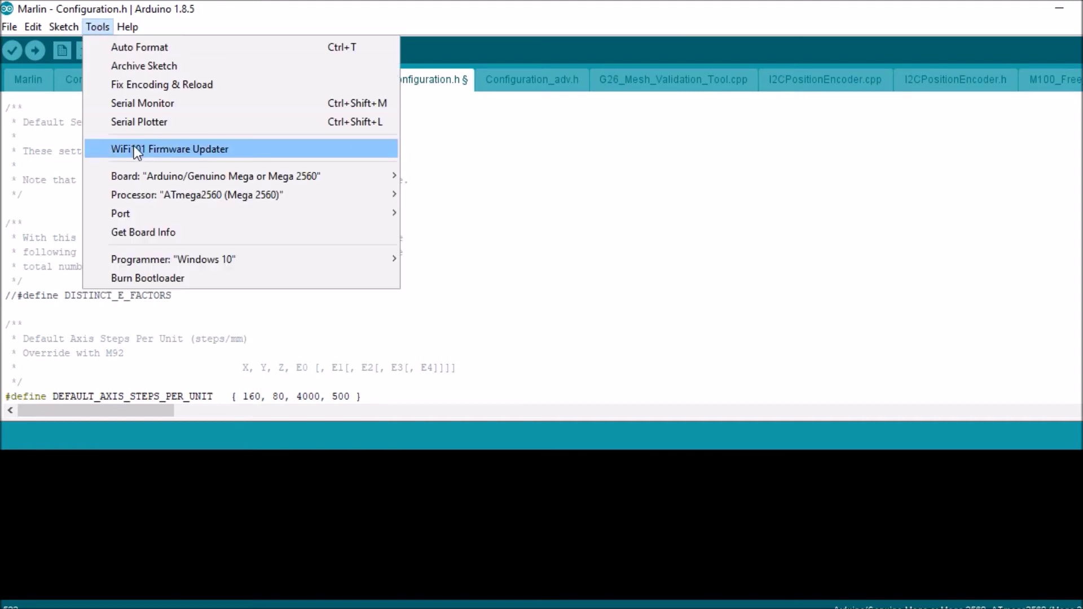
{"action": "mouse_move", "coordinate": [241, 213]}
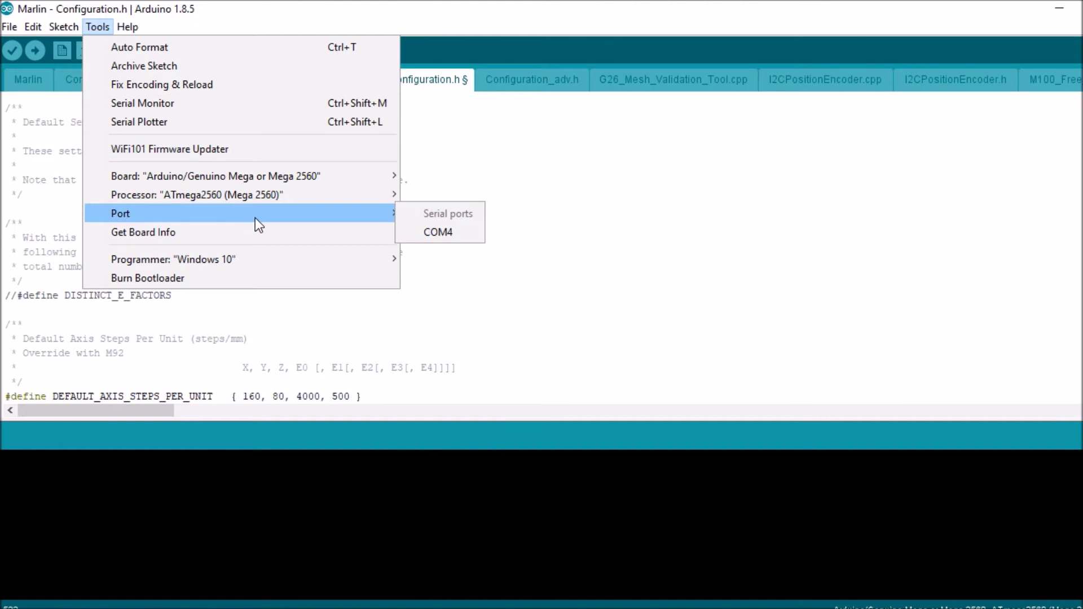
Select COM4 as the upload port and confirm the Mega 2560 board settings.
{"action": "left_click", "coordinate": [453, 236]}
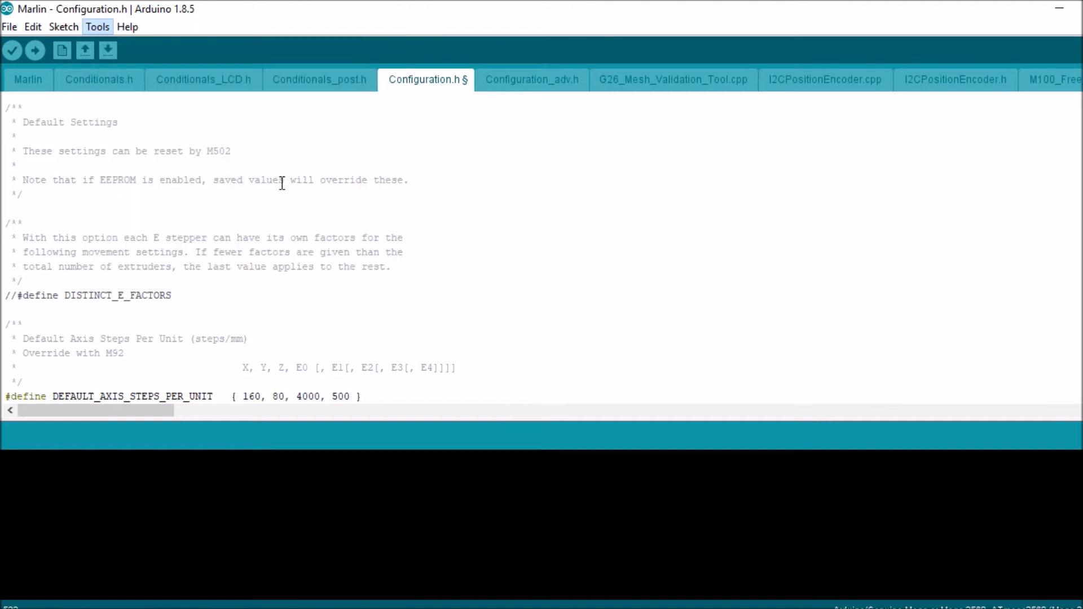
{"action": "left_click", "coordinate": [96, 27]}
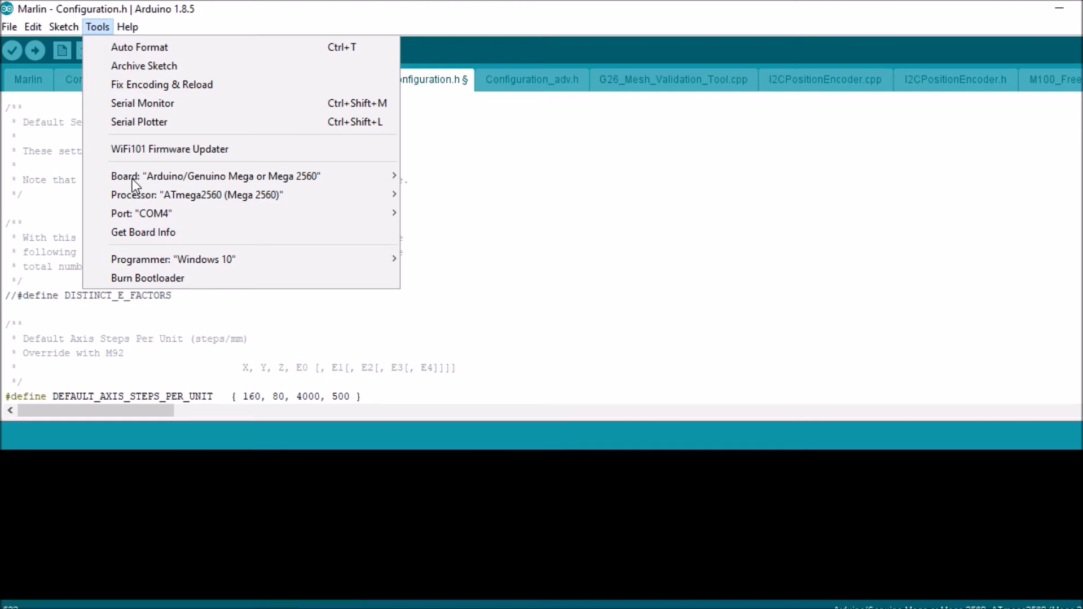
{"action": "left_click", "coordinate": [528, 146]}
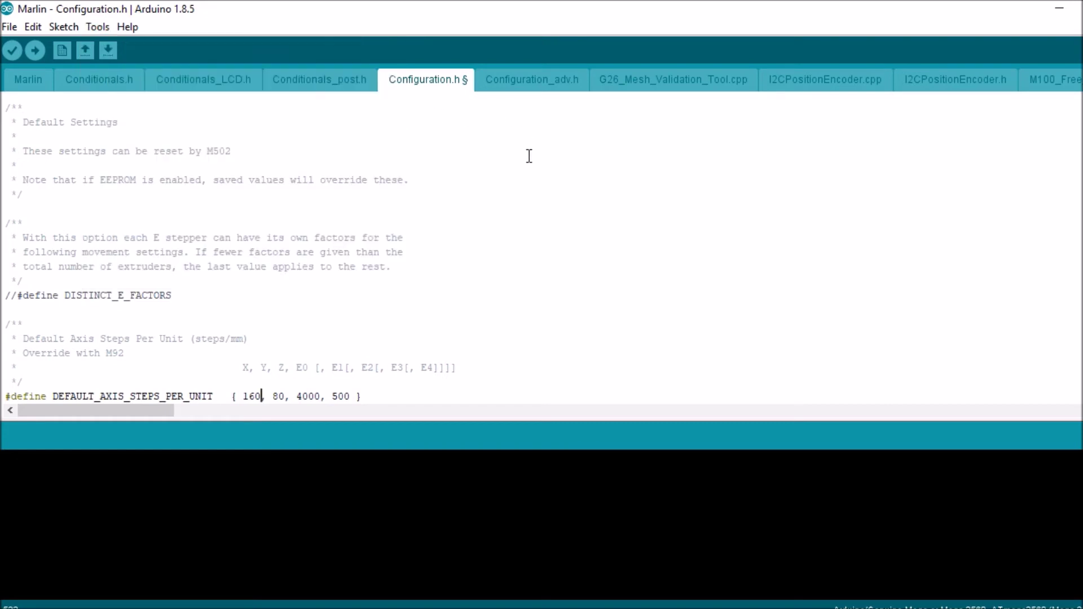
Compile and upload the edited Marlin firmware to the board.
{"action": "left_click", "coordinate": [35, 51]}
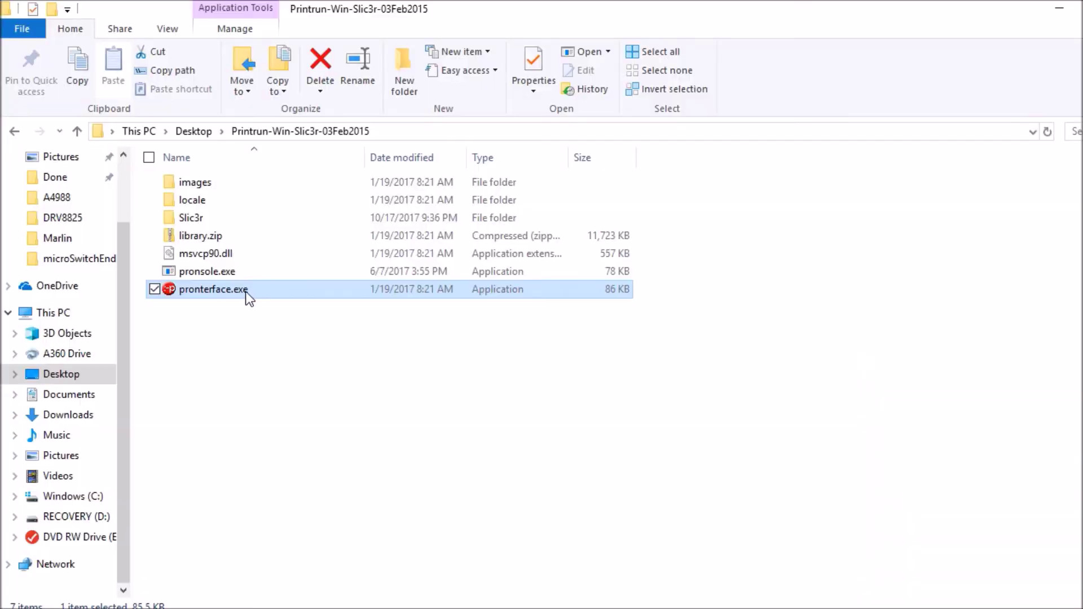
Launch pronterface.exe and connect to the printer on COM4 at 250000 baud.
{"action": "double_click", "coordinate": [248, 293]}
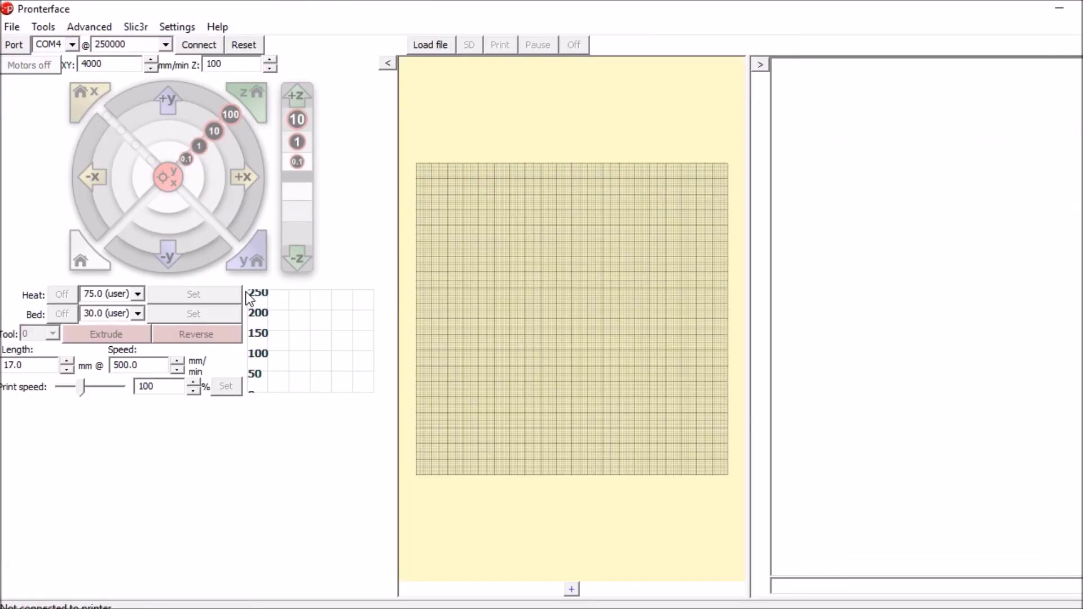
{"action": "left_click", "coordinate": [186, 51]}
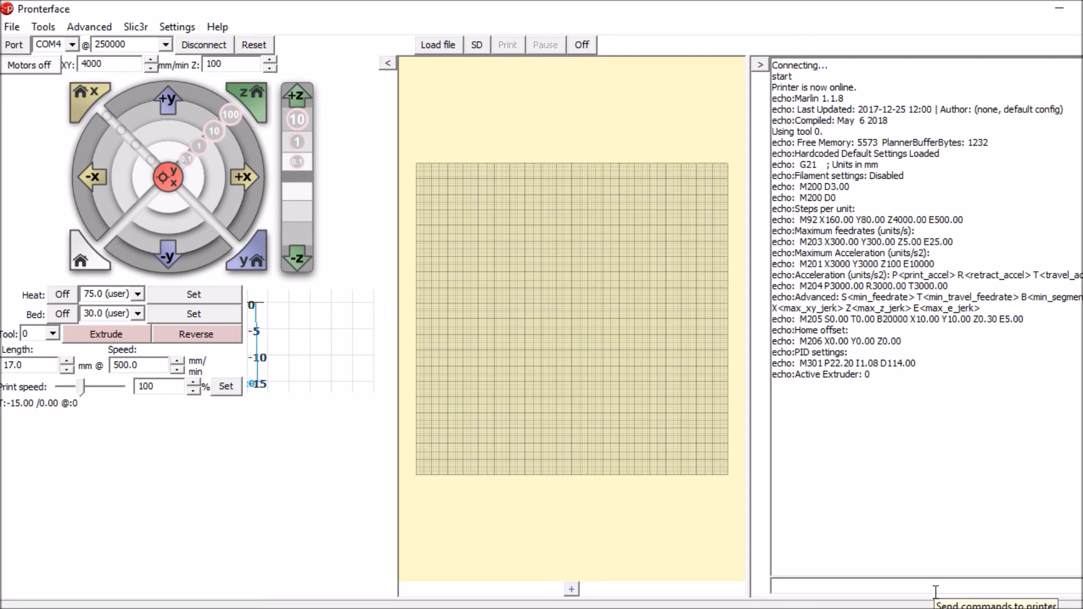
{"action": "type", "text": "M119"}
Send M119 to read endstops: x_min open, y_min and z_min triggered.
{"action": "key", "text": "Return"}
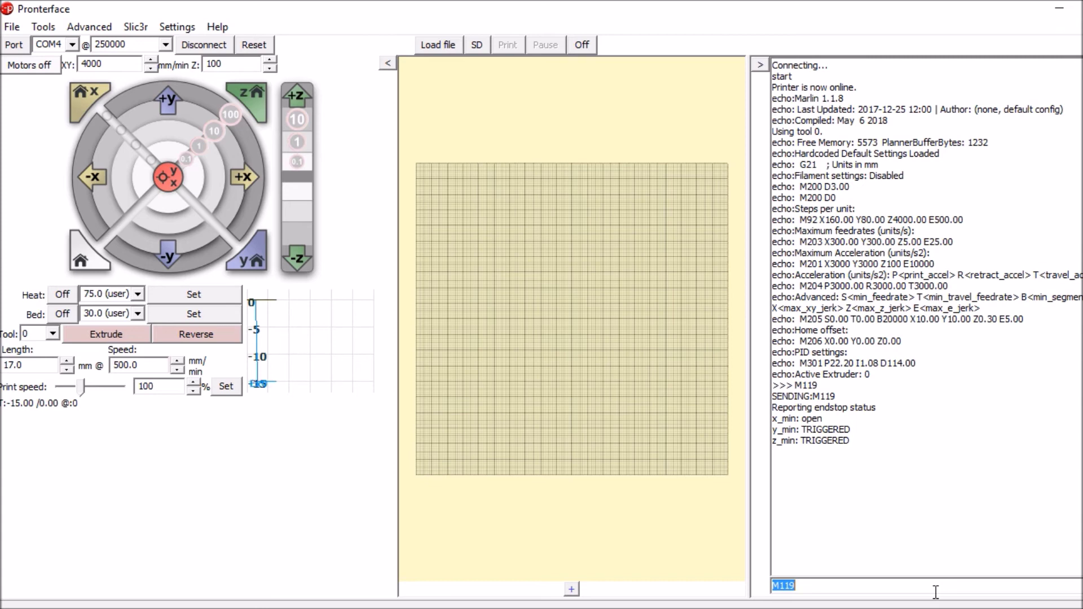
{"action": "left_click", "coordinate": [863, 494]}
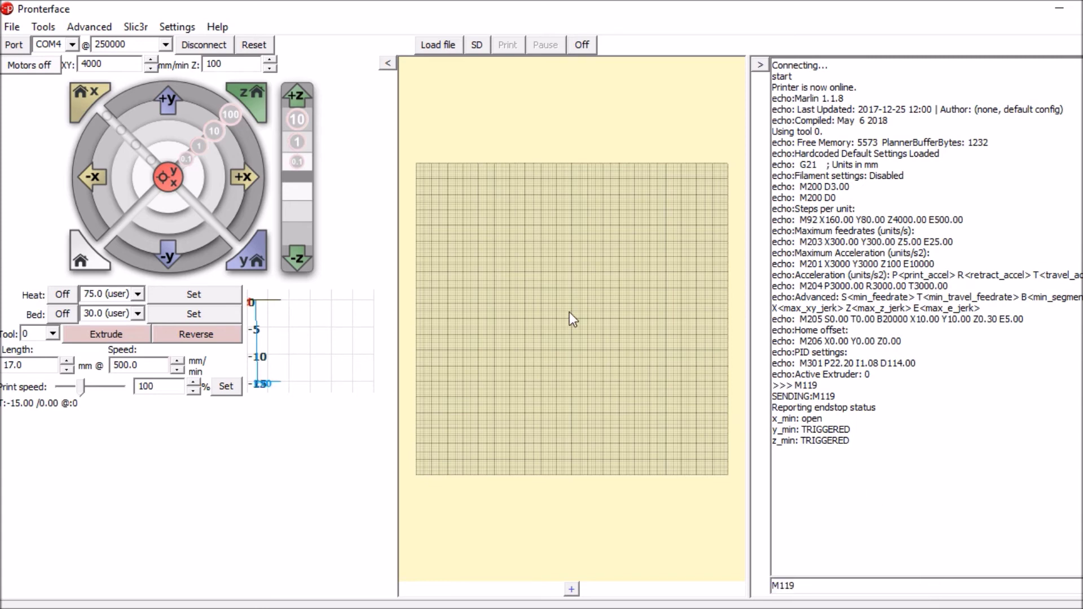